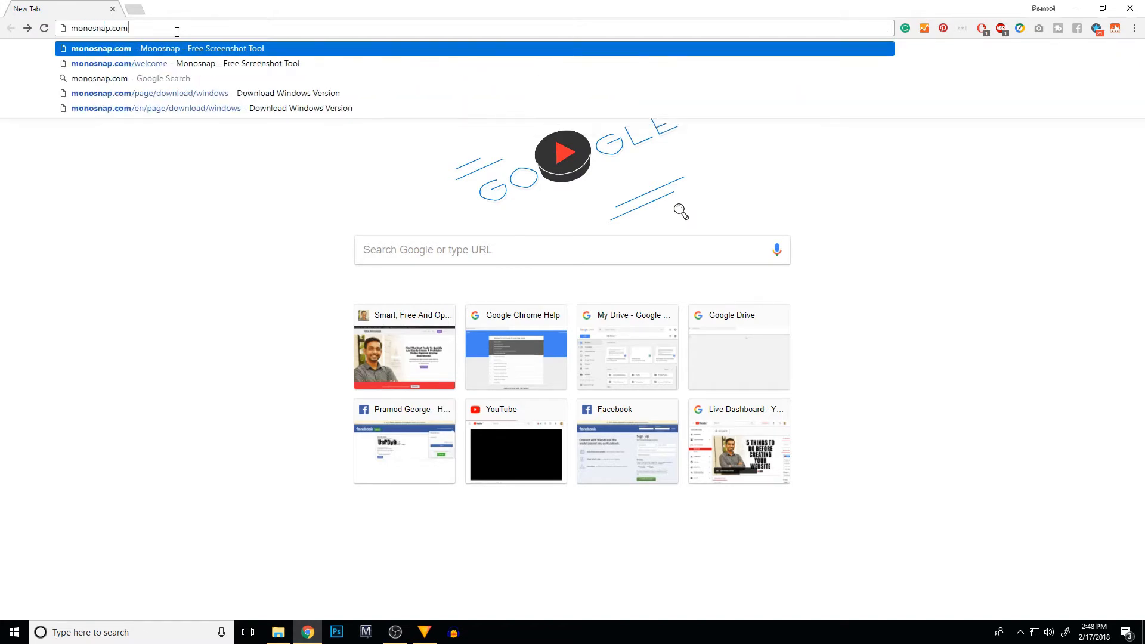
Load monosnap.com and start the download of Monosnap for Windows.
key("Return")
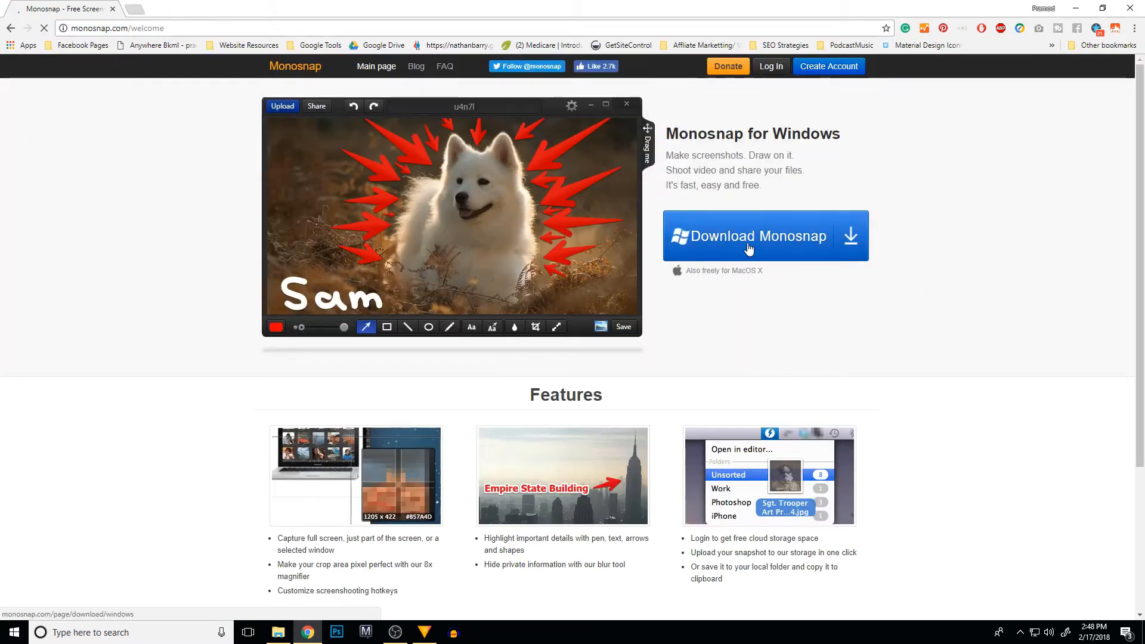
left_click(750, 245)
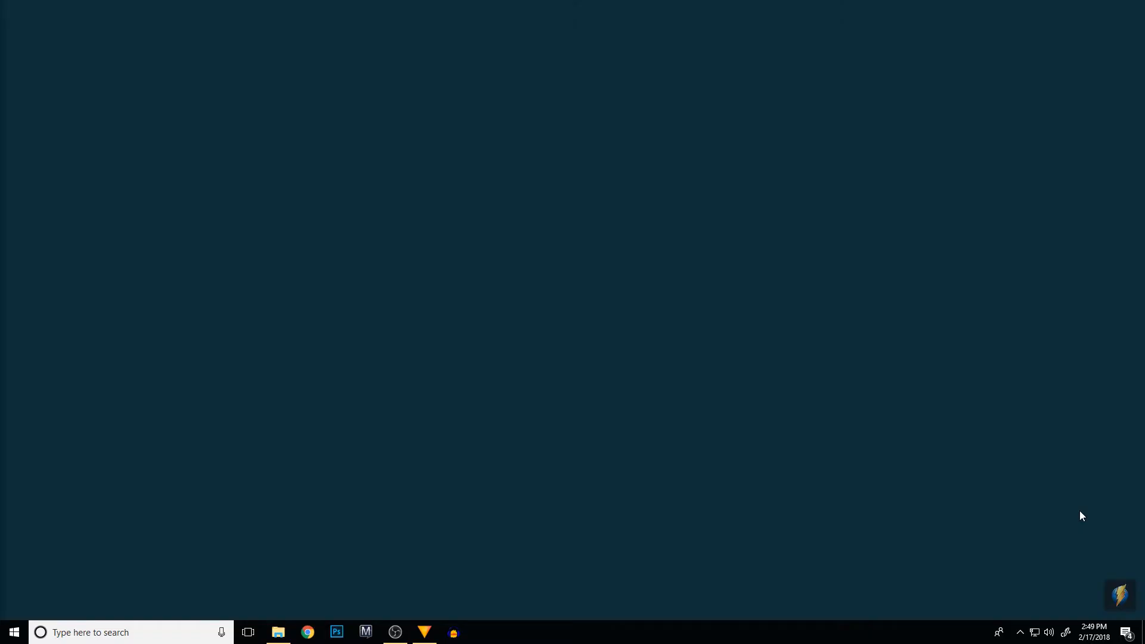
Look through the Monosnap menu from its hidden system tray icon and from the desktop dropzone.
left_click(1020, 632)
right_click(1021, 608)
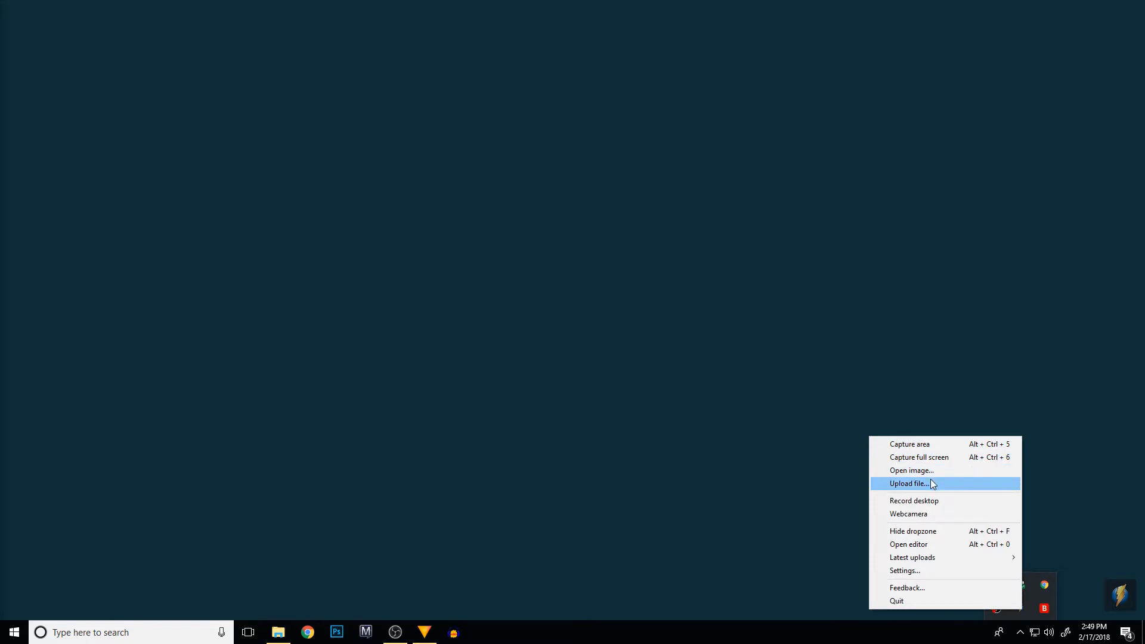
right_click(1121, 597)
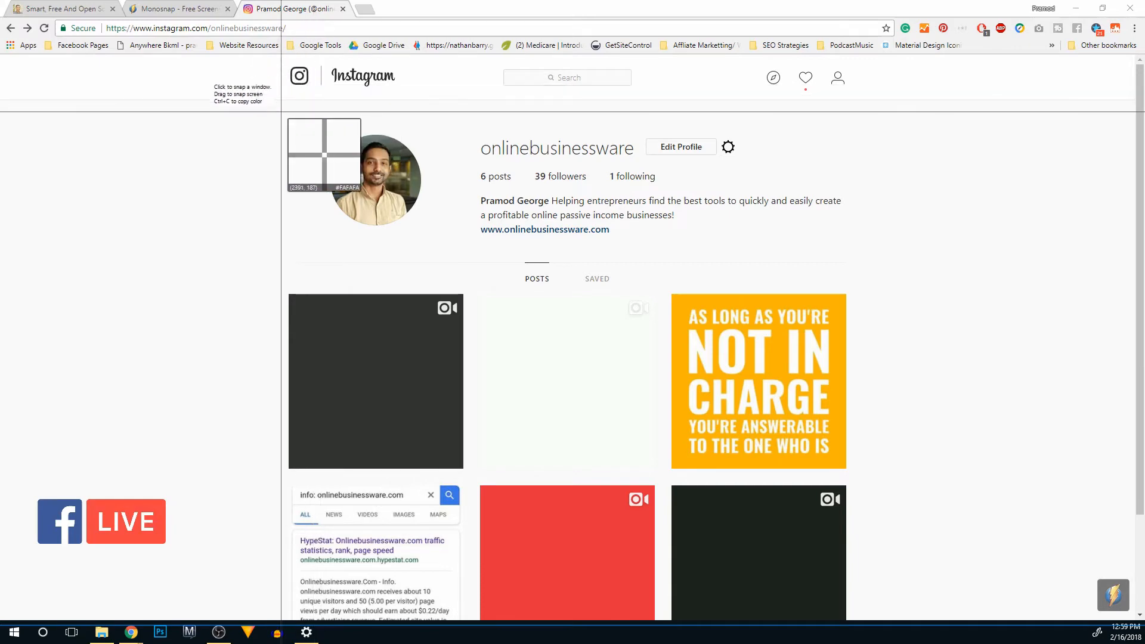
Capture the Instagram profile header with the first row of posts, and minimize the browser behind the editor.
left_click_drag(267, 109, 869, 479)
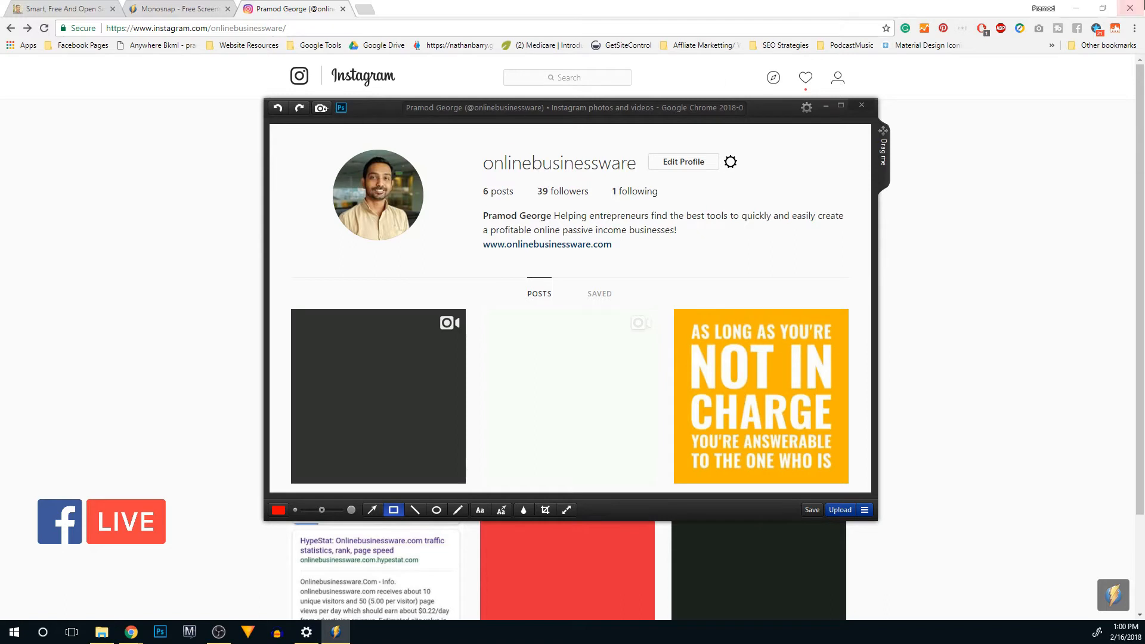
left_click(1077, 8)
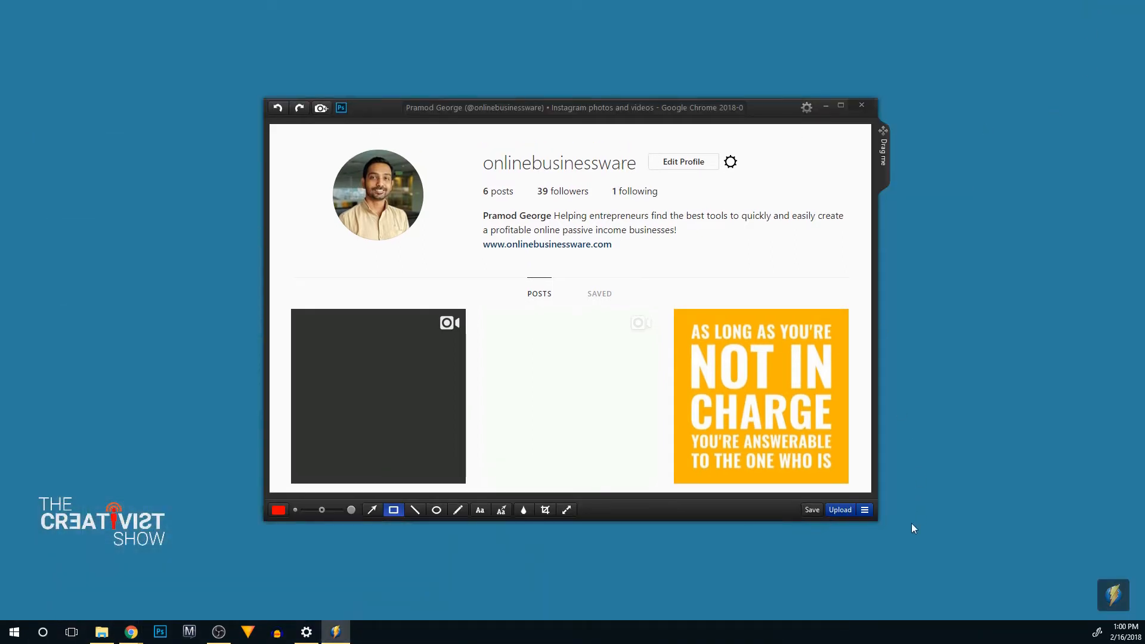
Enlarge and reposition the screenshot editor window, and select the screenshot's whole title text.
left_click_drag(876, 520, 1073, 624)
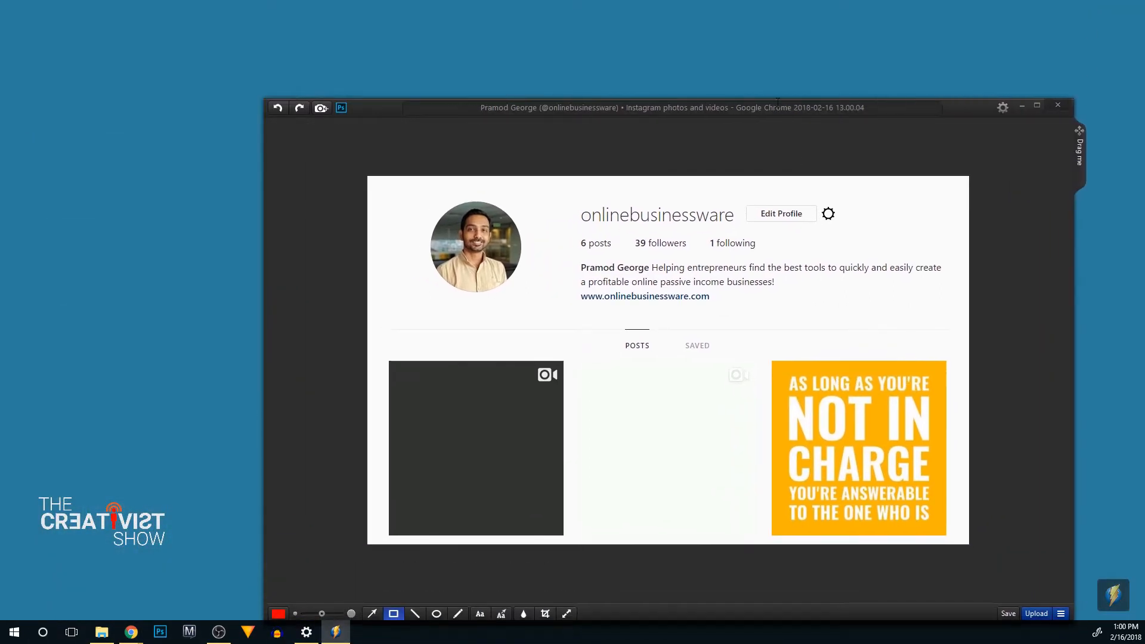
left_click_drag(903, 114, 803, 73)
left_click_drag(367, 70, 765, 67)
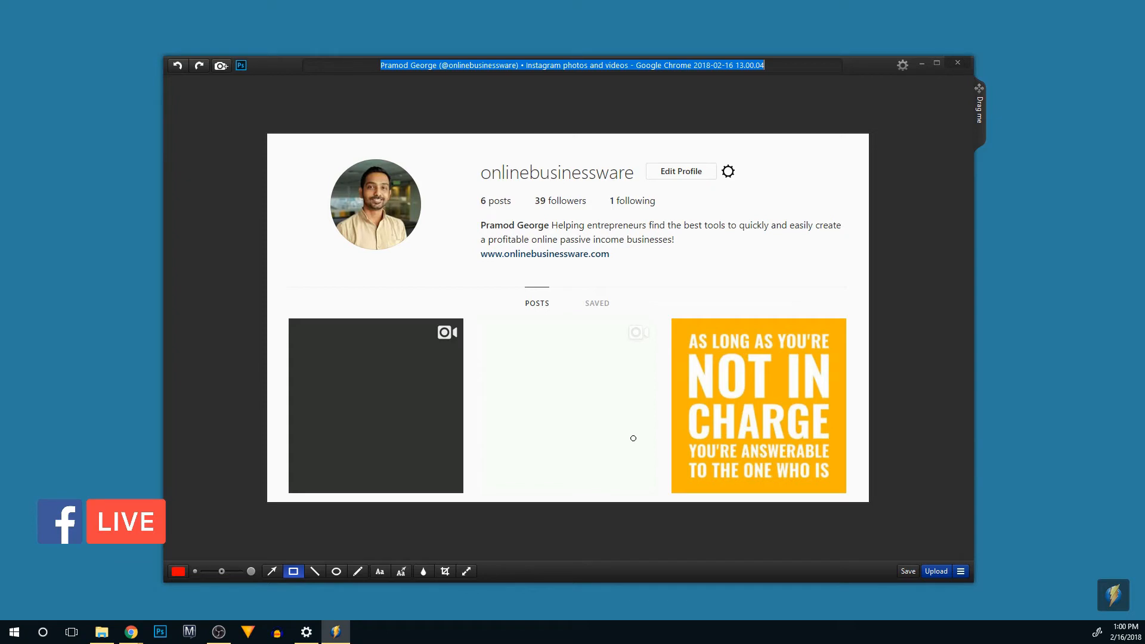
Draw two red arrows on the screenshot, one pointing at the followers count and one at the posts count.
left_click(272, 571)
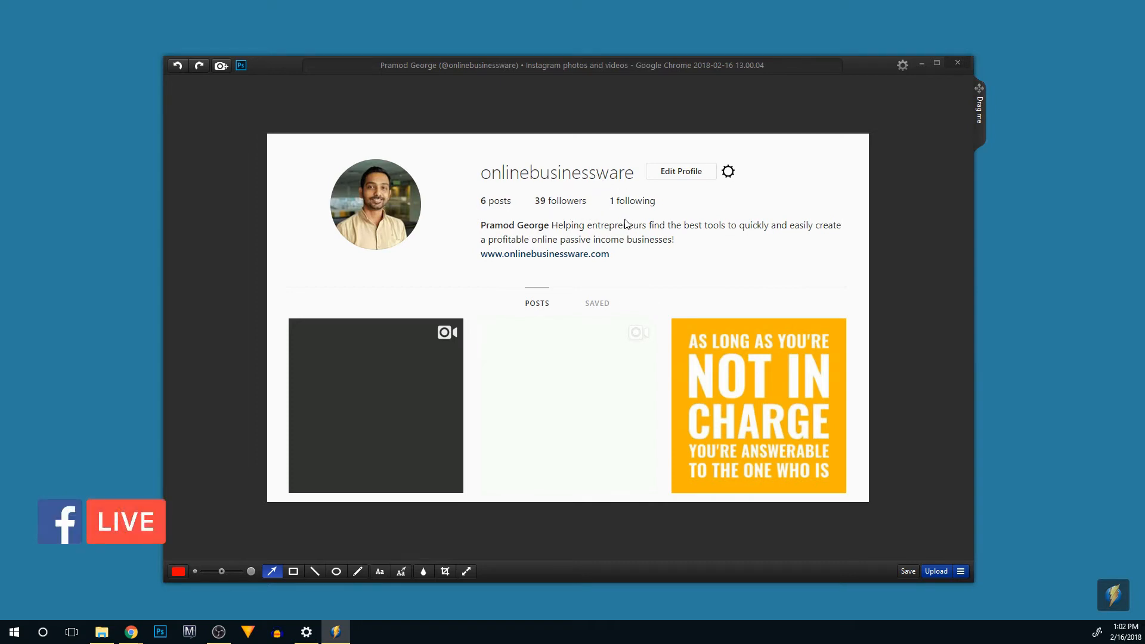
left_click_drag(624, 223, 586, 204)
left_click_drag(441, 228, 476, 206)
Adjust both ends of the posts arrow so it runs from beside the profile photo to the account name.
mouse_move(440, 227)
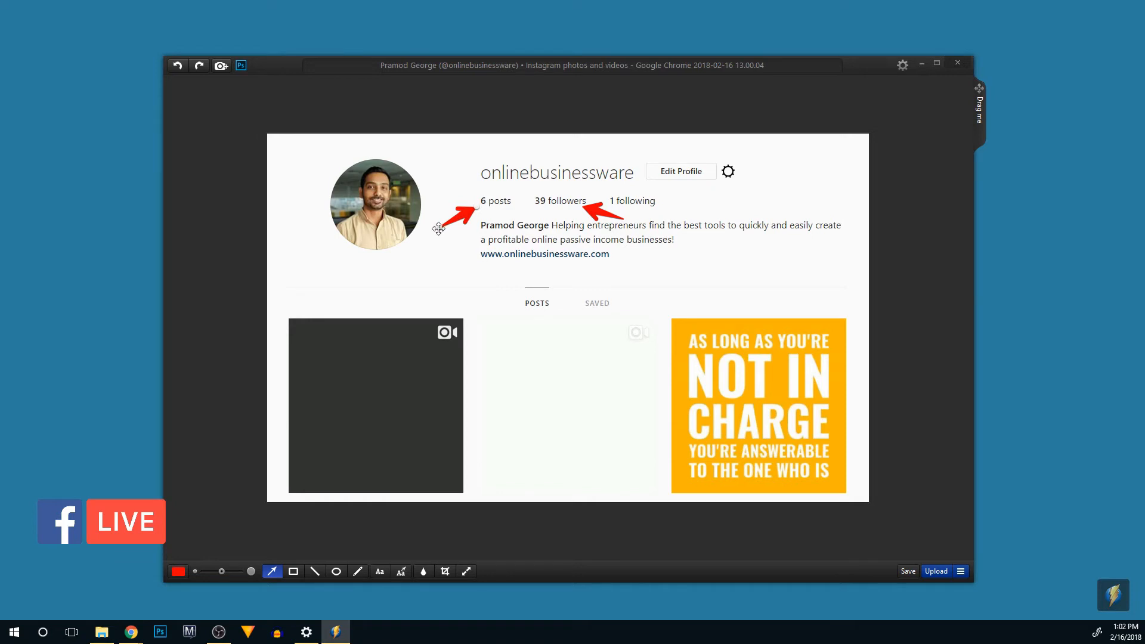
left_click_drag(439, 228, 409, 258)
left_click_drag(477, 206, 472, 179)
left_click_drag(410, 258, 427, 205)
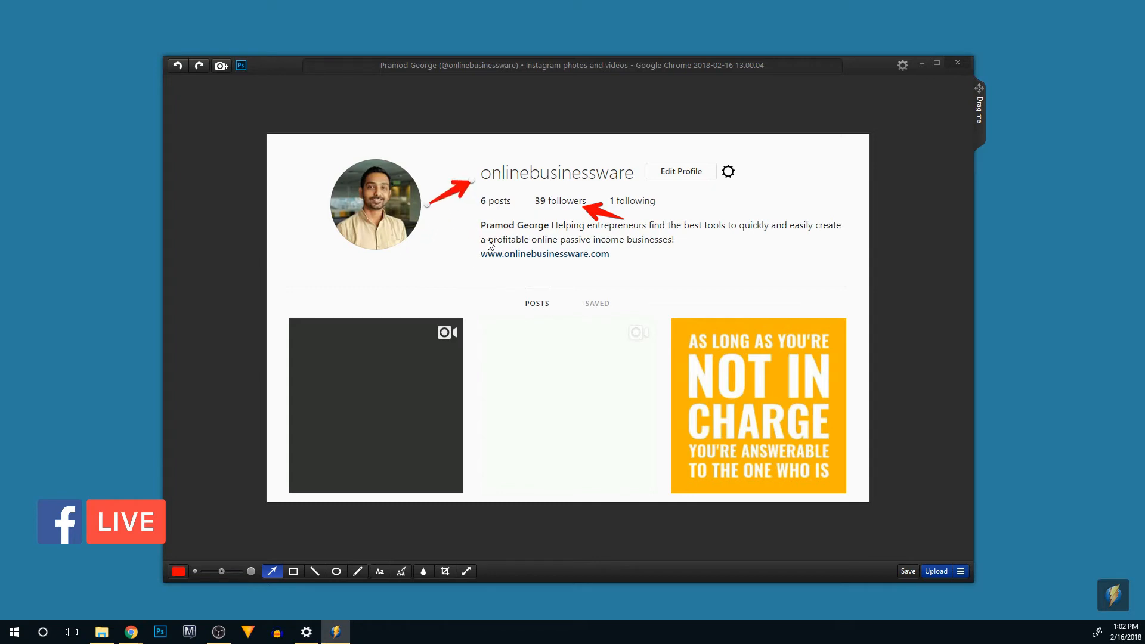
Outline the POSTS label with a thick red rectangle and the SAVED label with a thinner one.
key("r")
mouse_move(505, 291)
left_mouse_down()
mouse_move(570, 317)
mouse_move(623, 310)
left_mouse_up()
left_click(205, 572)
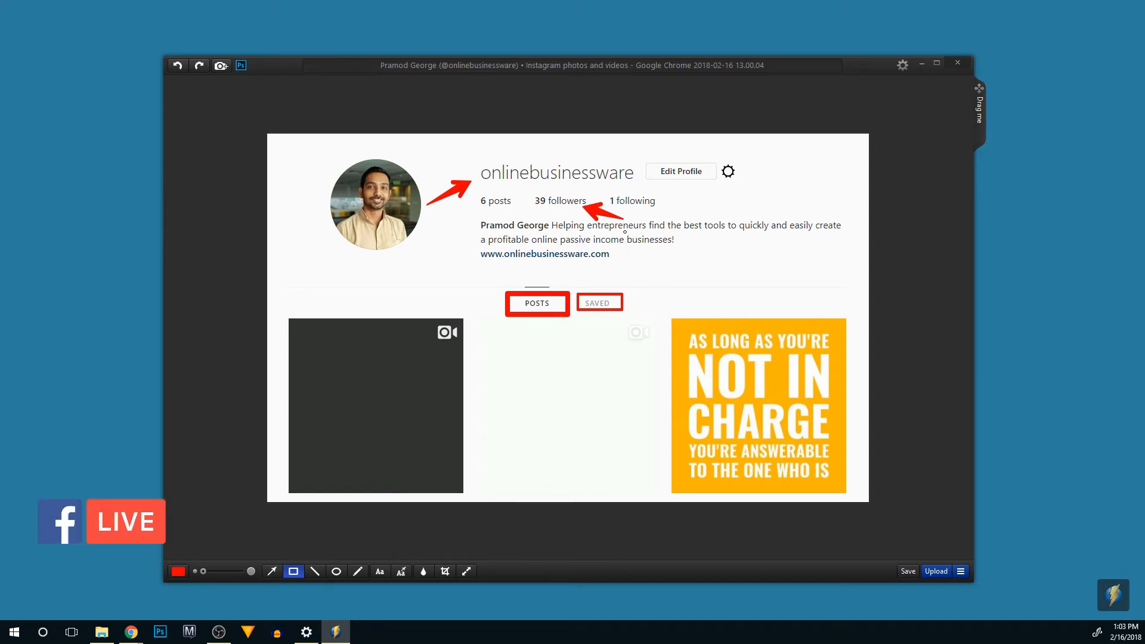
left_click_drag(625, 232, 678, 249)
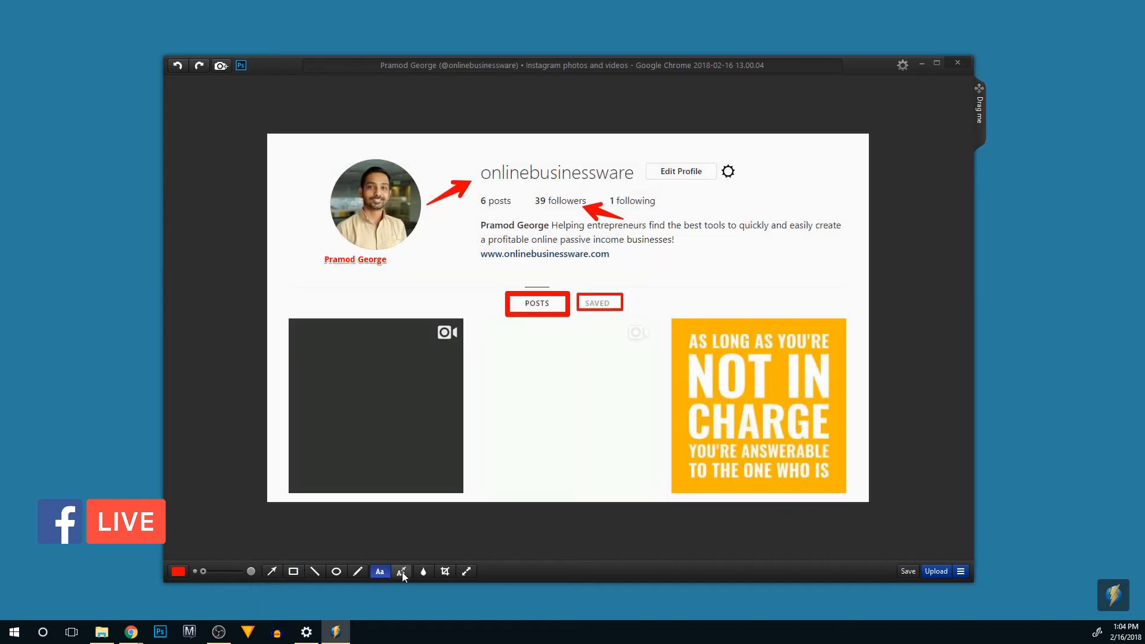
Add a red text callout reading "This is true story!" with its arrow pointing at the yellow quote post.
left_click(402, 571)
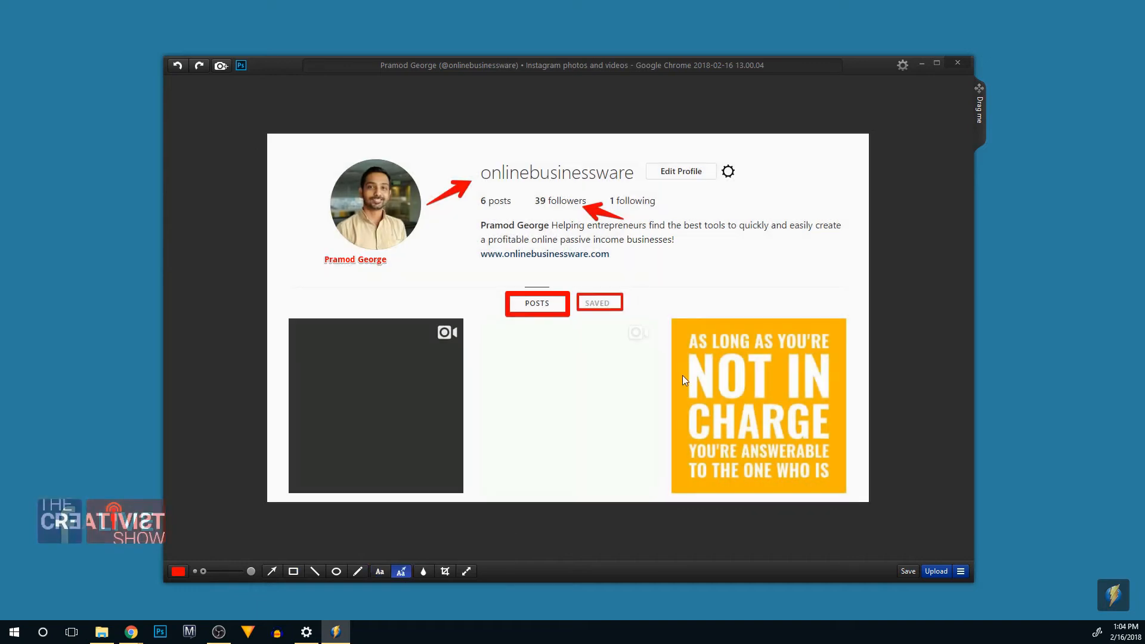
left_click_drag(806, 284, 788, 331)
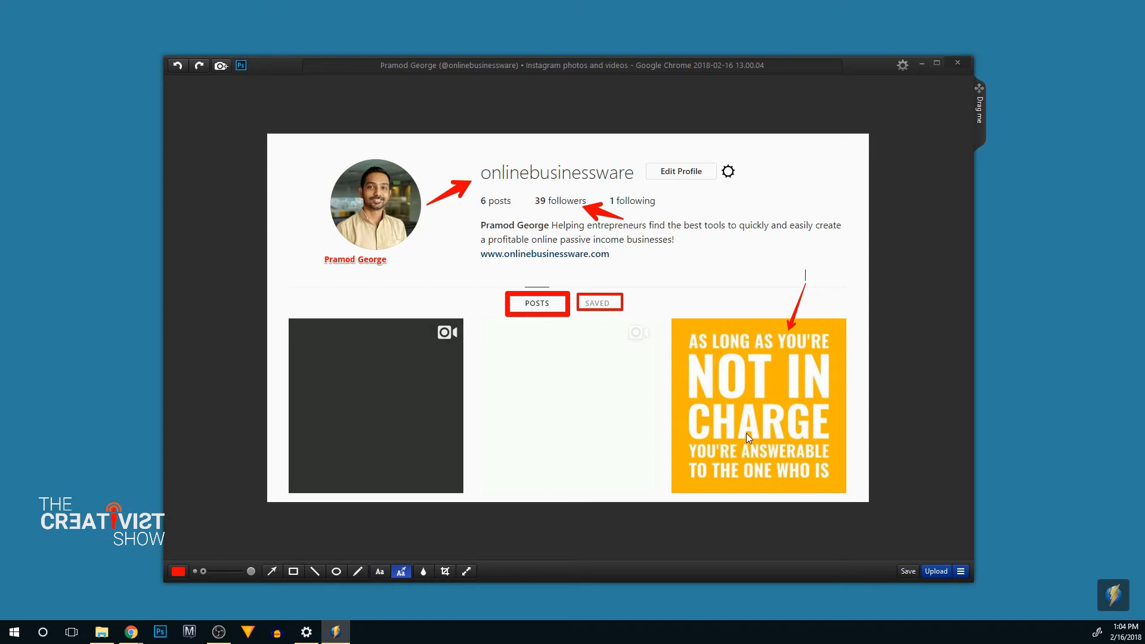
type("This is true story!")
Blur the Edit Profile button and the gear icon beside it, and undo the blur over the profile photo's face.
left_click(423, 572)
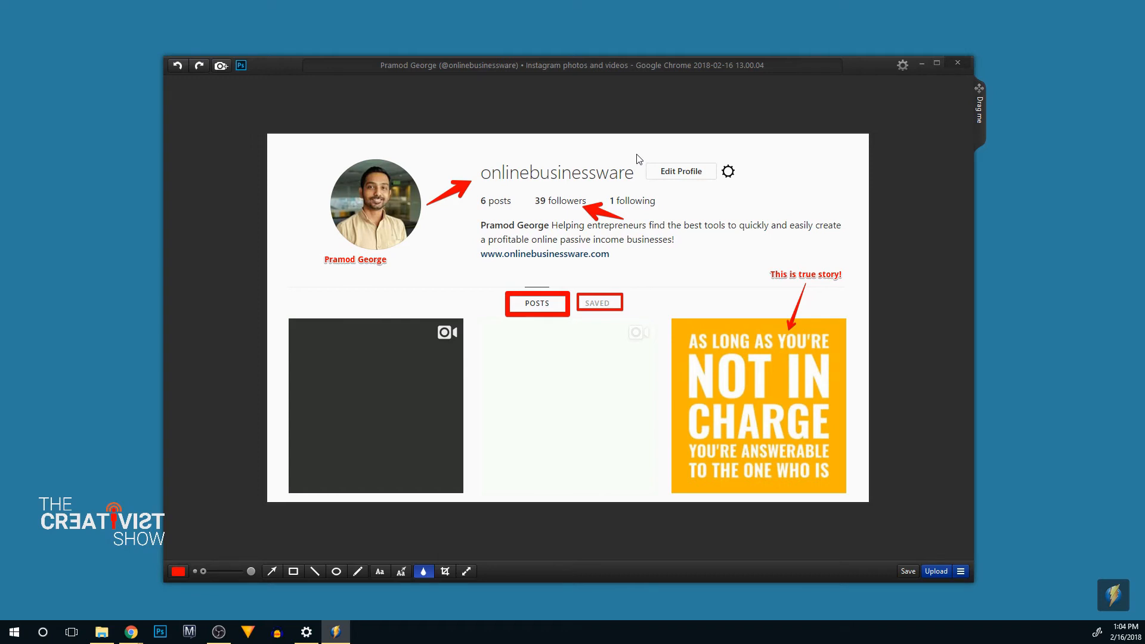
left_click_drag(657, 167, 761, 191)
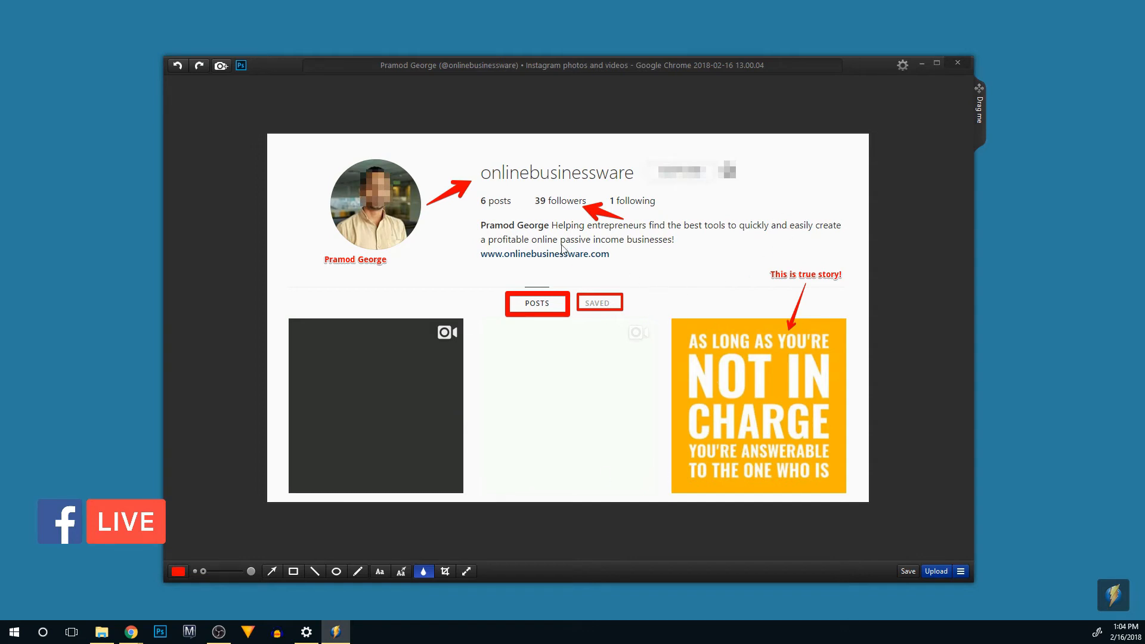
key("ctrl+z")
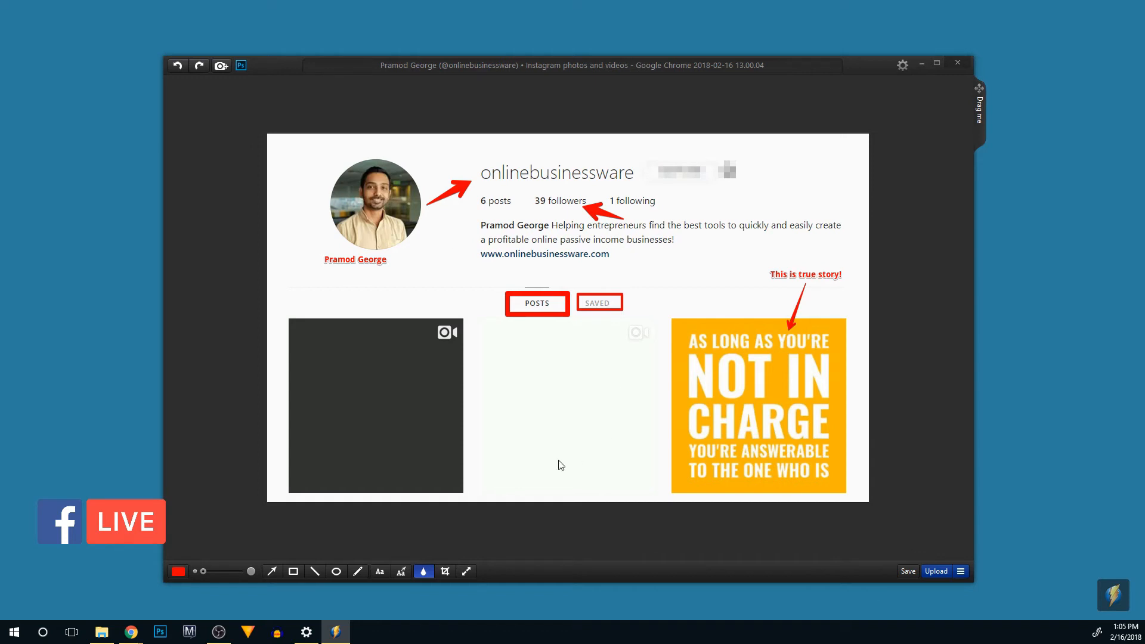
Delete the rectangle around SAVED, the "This is true story!" callout and the arrow at the followers count.
left_click(592, 310)
key("Delete")
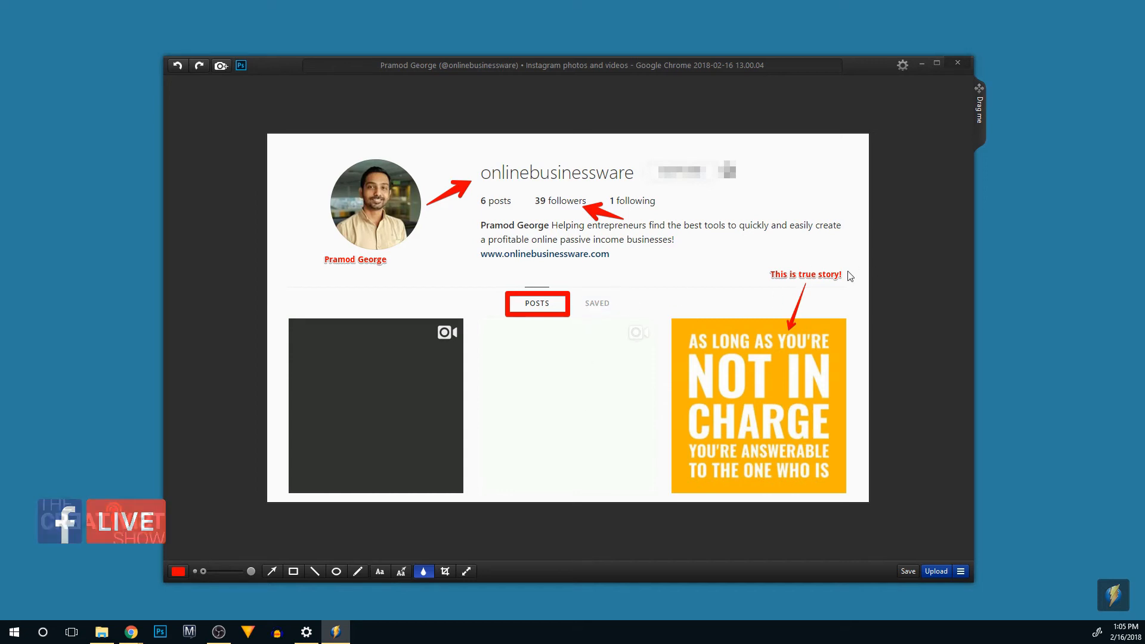
left_click(825, 275)
key("Delete")
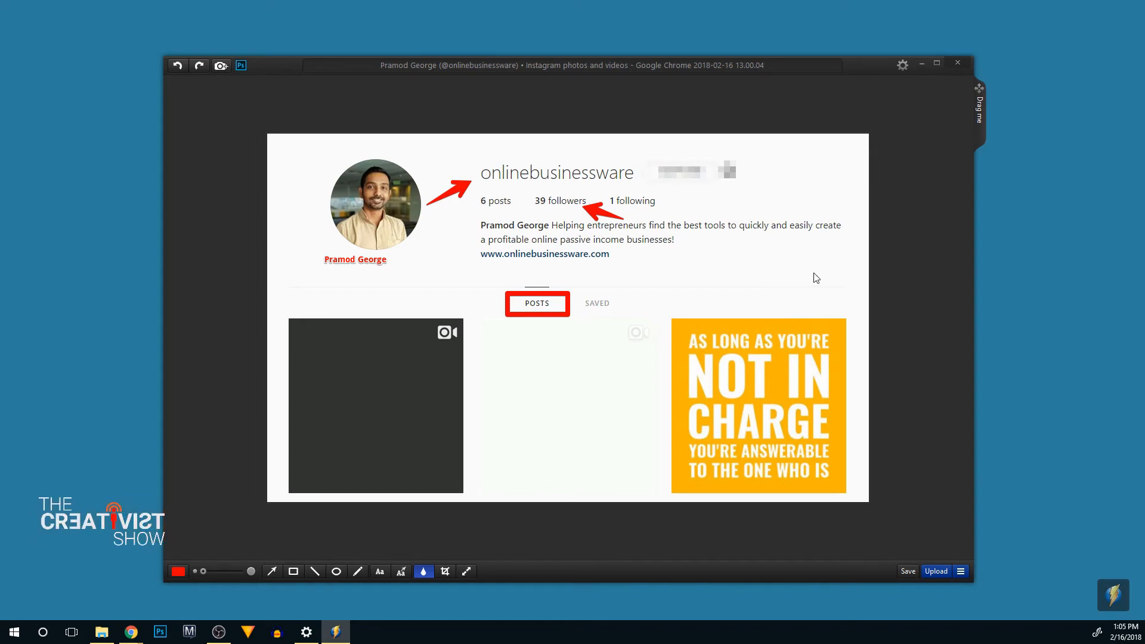
left_click(603, 212)
key("Delete")
Check the image resize settings, accept them without changes, and open the upload options.
left_click(467, 572)
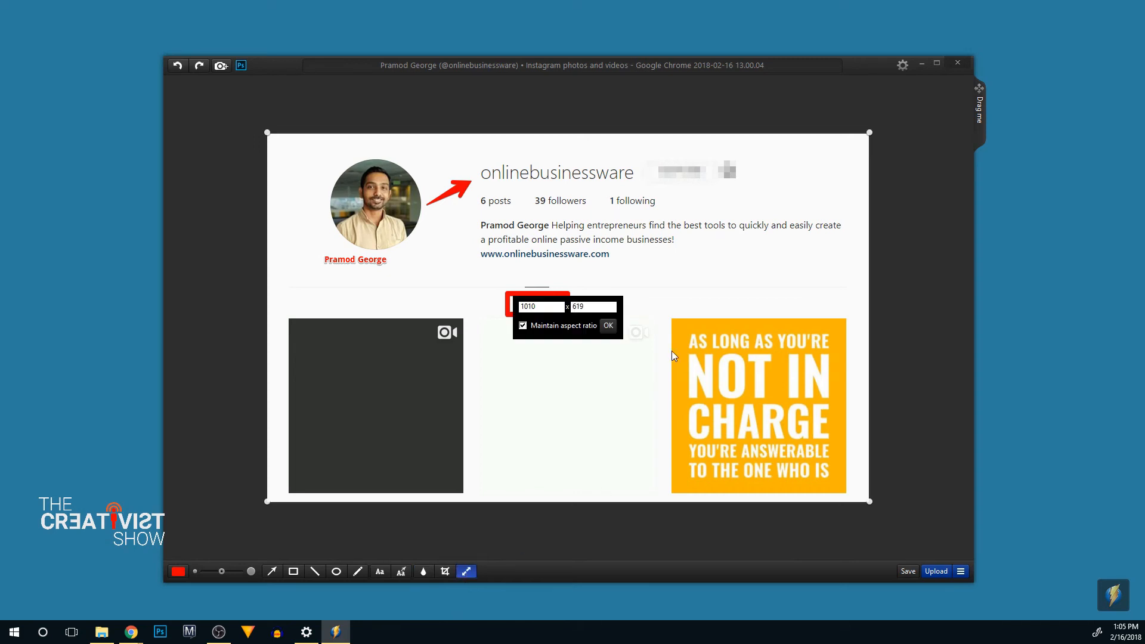
left_click(608, 325)
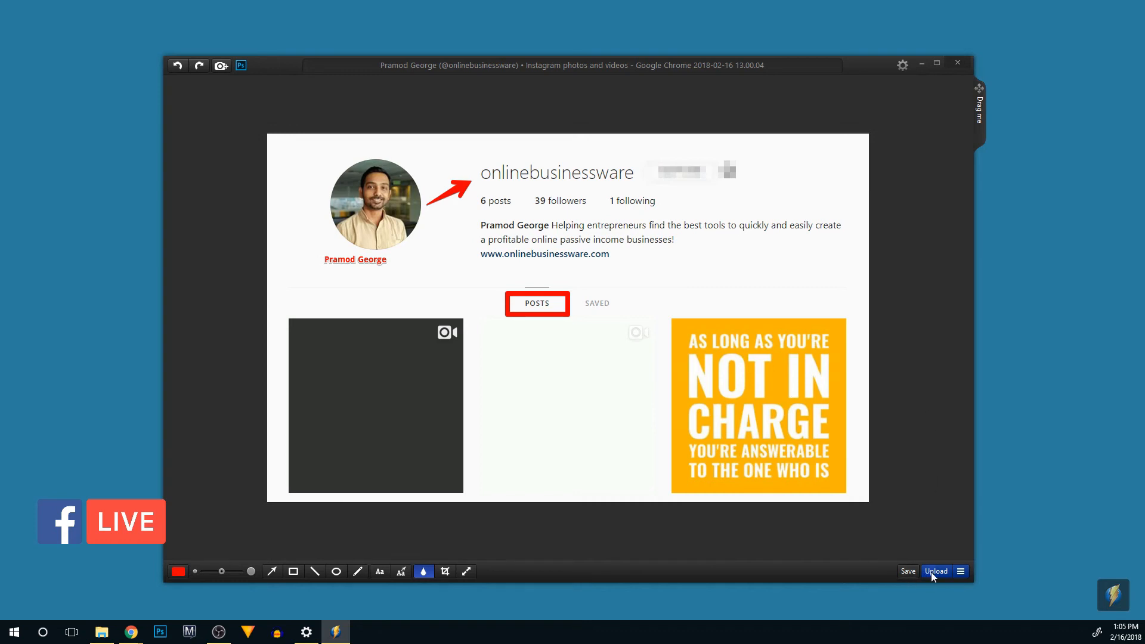
left_click(960, 572)
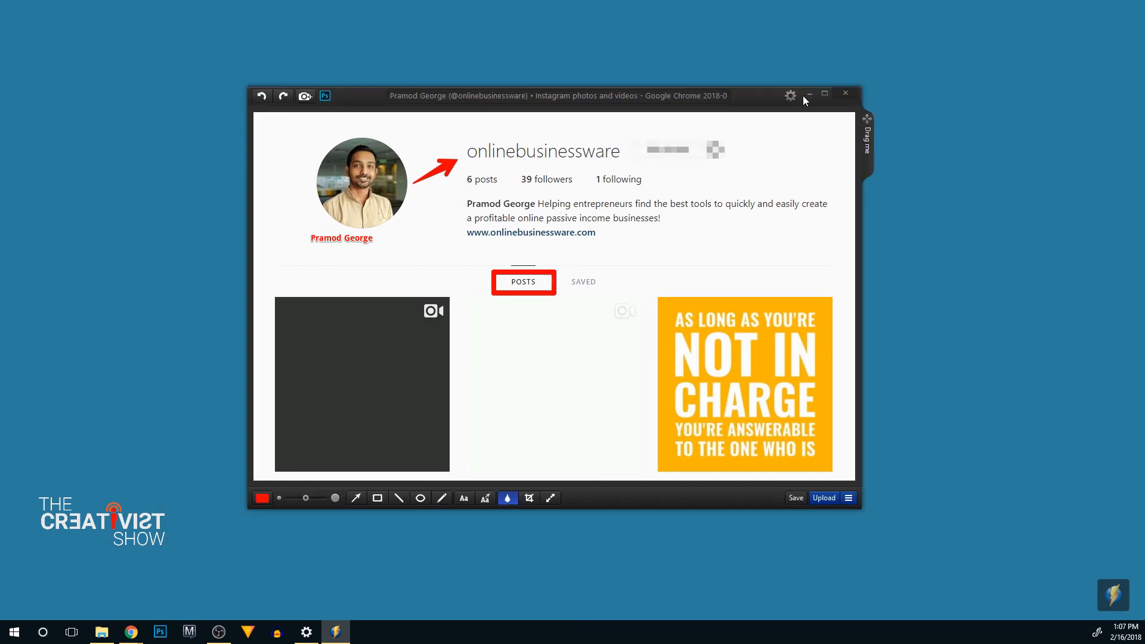
Close the screenshot editor and open the Monosnap menu from the desktop dropzone.
left_click(850, 94)
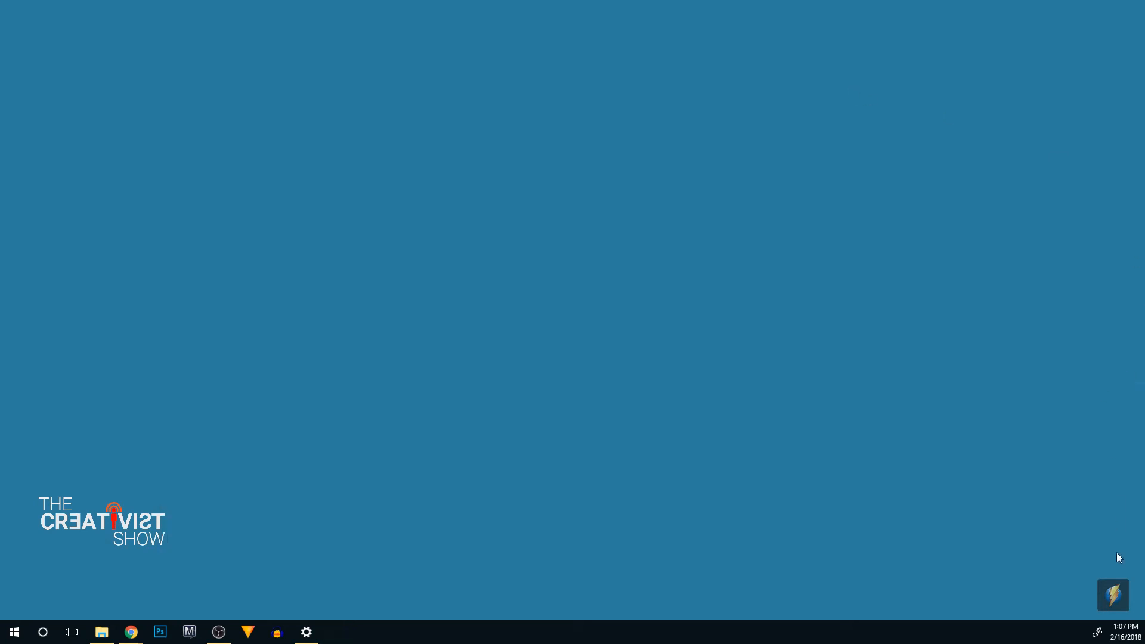
left_click(1111, 603)
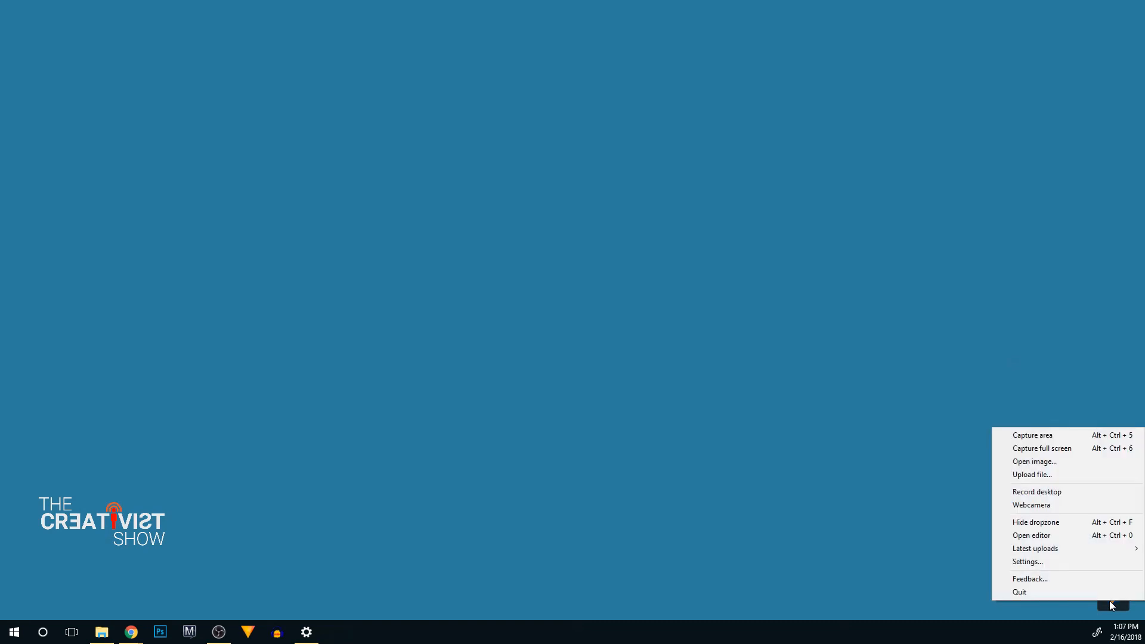